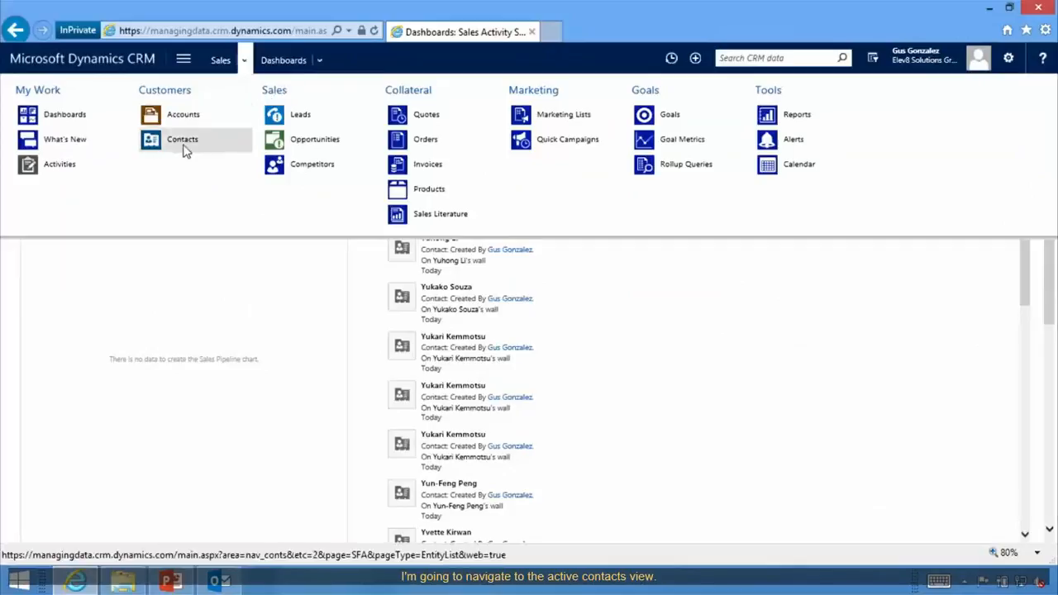
# Open Contacts and switch to the Active Contacts view listing 1,410 records.
pyautogui.click(184, 145)
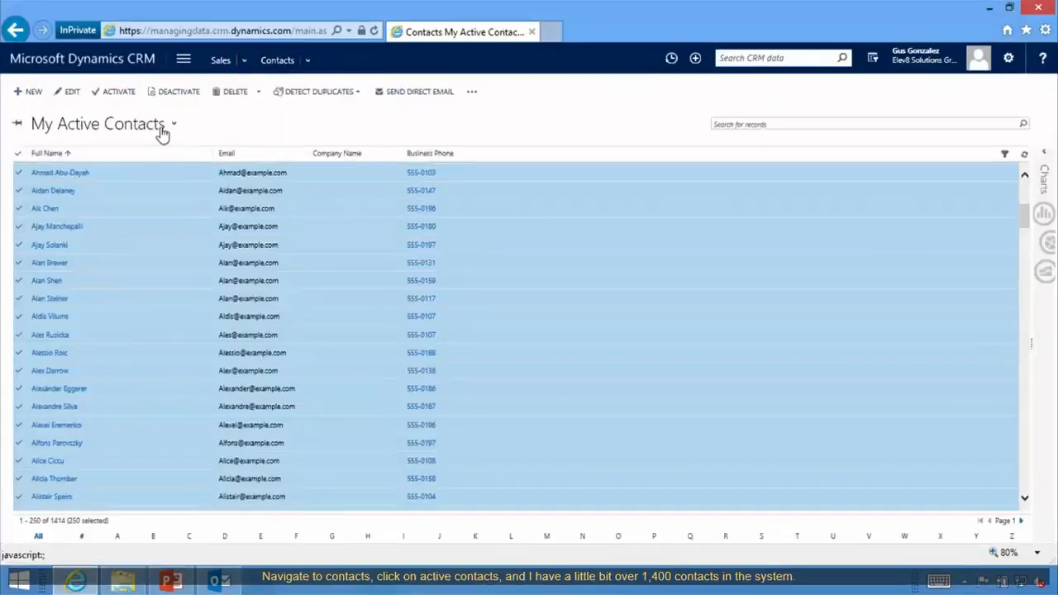
pyautogui.click(166, 128)
pyautogui.click(75, 158)
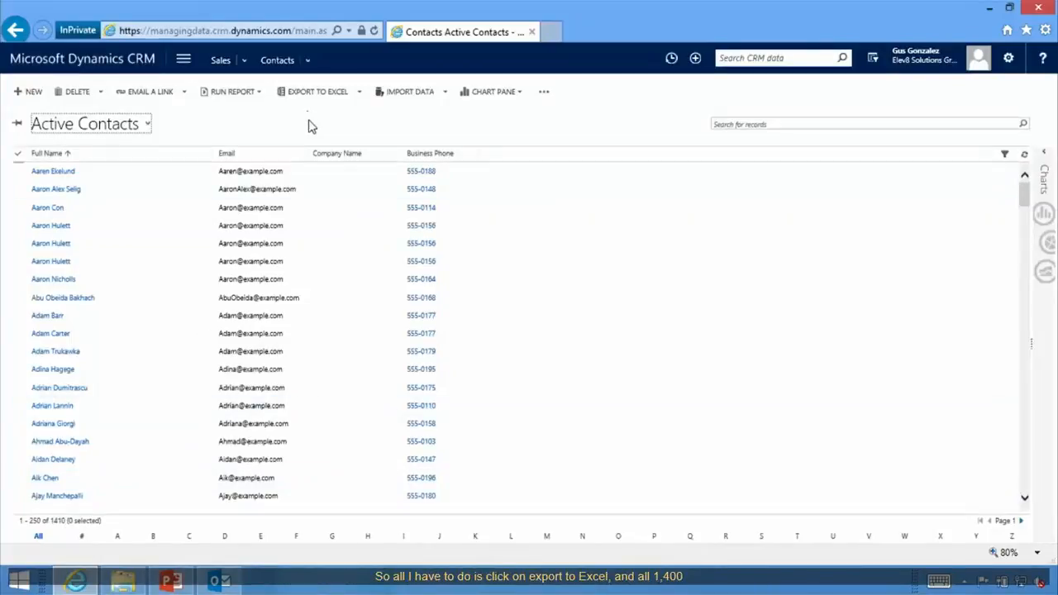
# Export the Active Contacts list to Excel and open Active Contacts.xlsx.
pyautogui.click(312, 94)
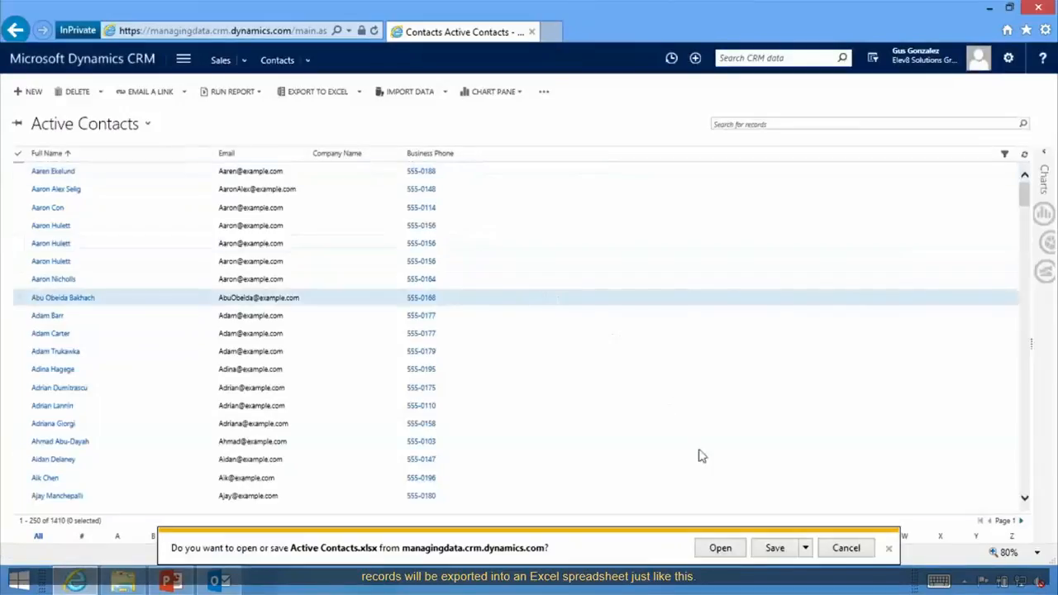
pyautogui.click(727, 550)
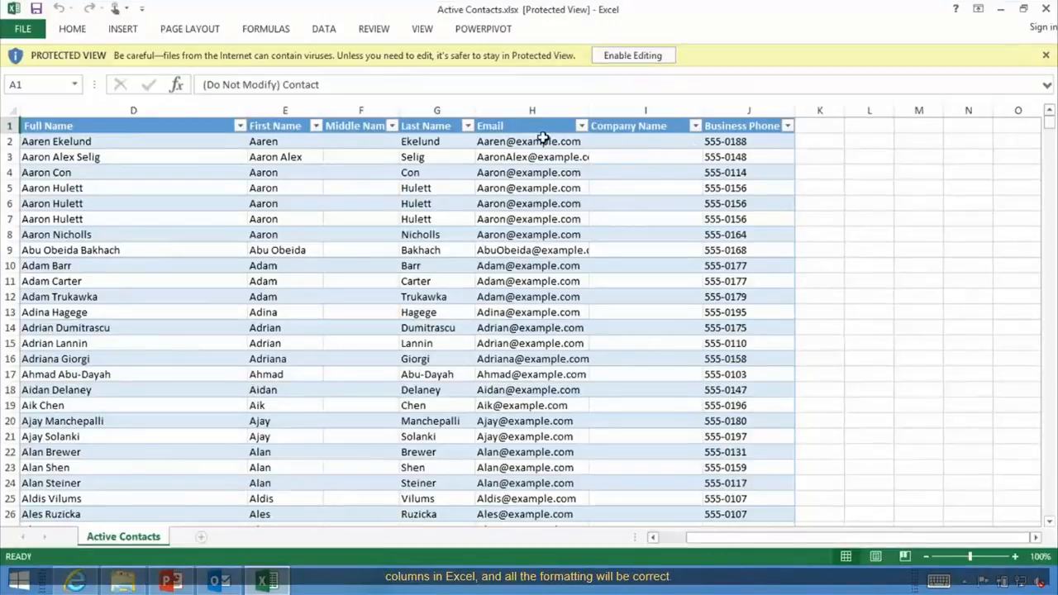
# Enable editing on Active Contacts.xlsx and select the first business phone cell, J2.
pyautogui.click(646, 59)
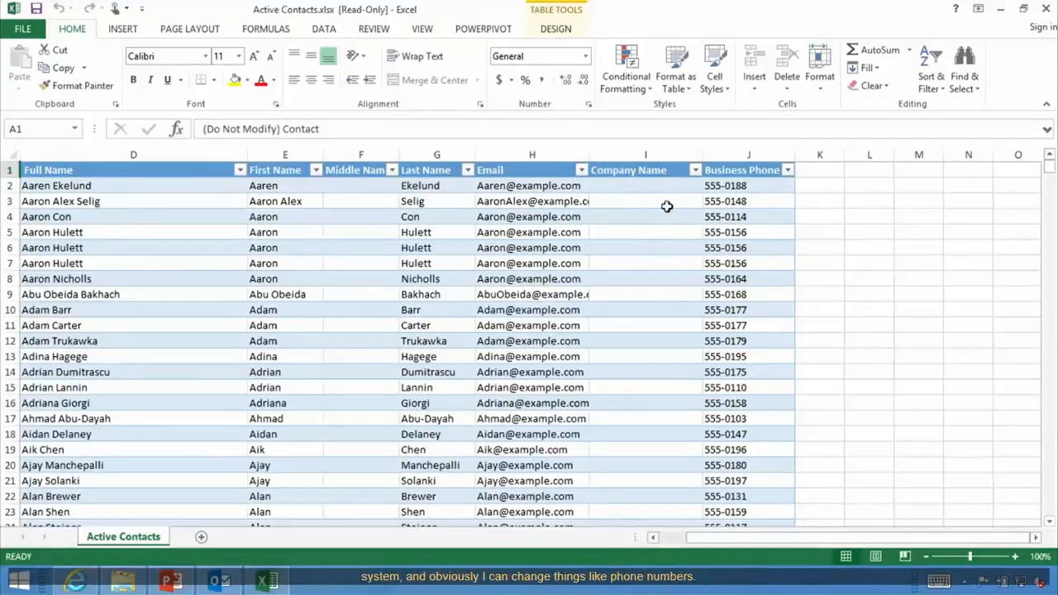
pyautogui.click(761, 187)
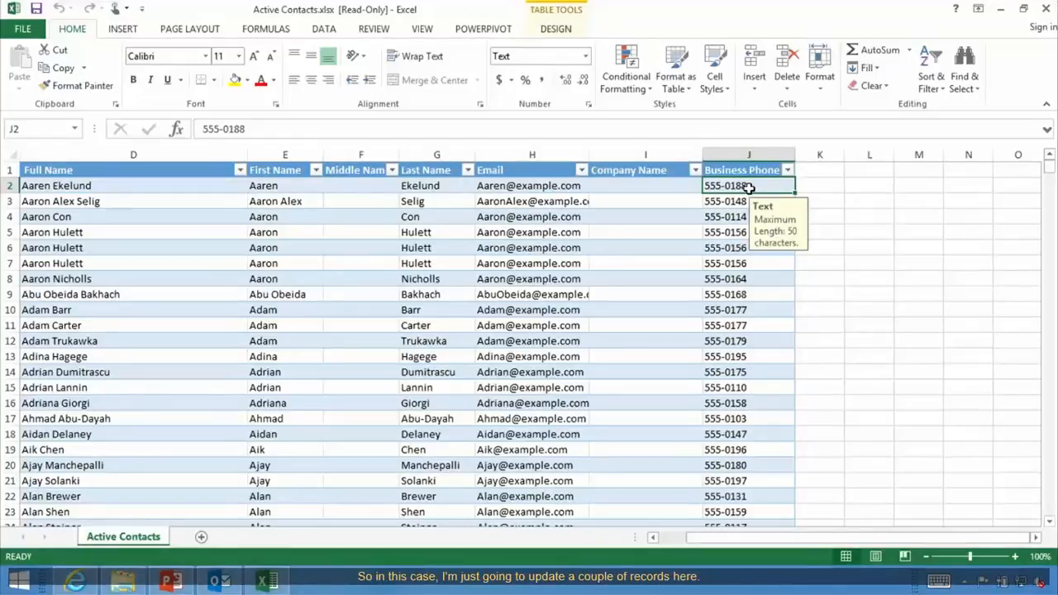
# Enter 555-0000 as business phone in J2, J3 and J4, then scroll toward the last row.
pyautogui.write('555')
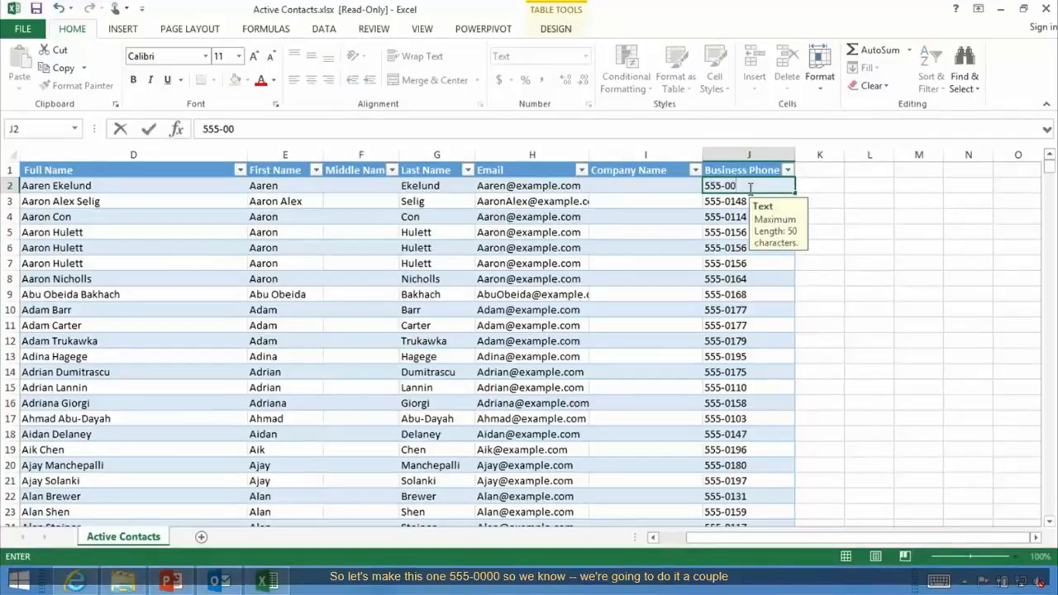
pyautogui.click(720, 201)
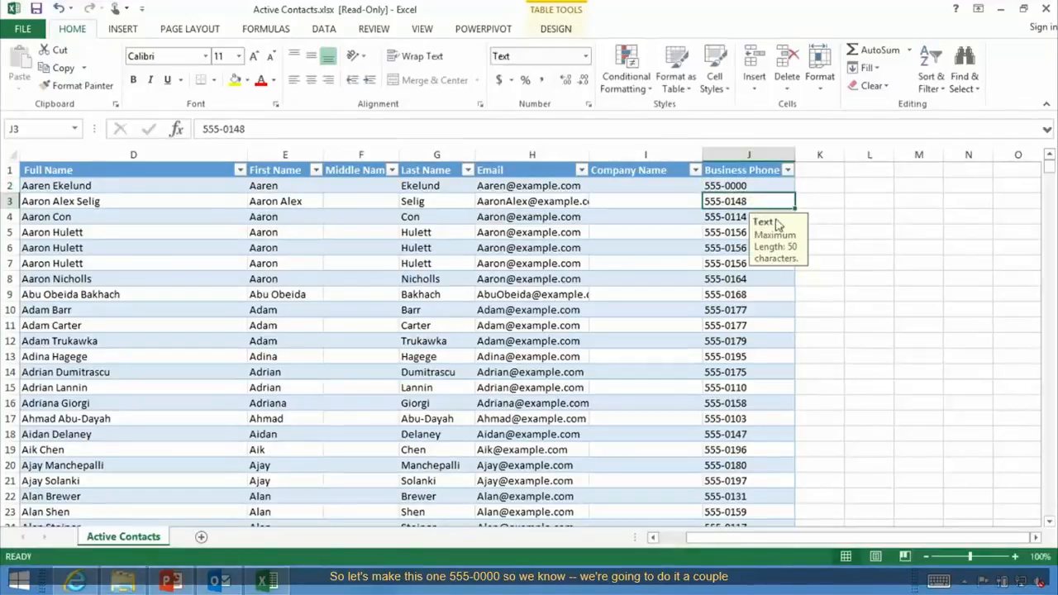
pyautogui.write('555-0')
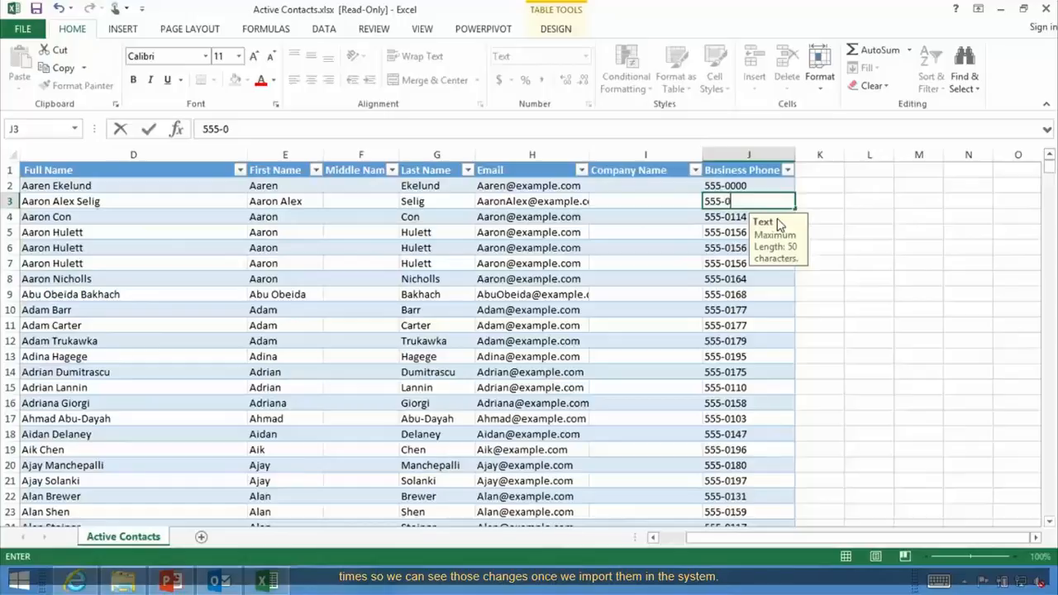
pyautogui.write('000')
pyautogui.click(715, 214)
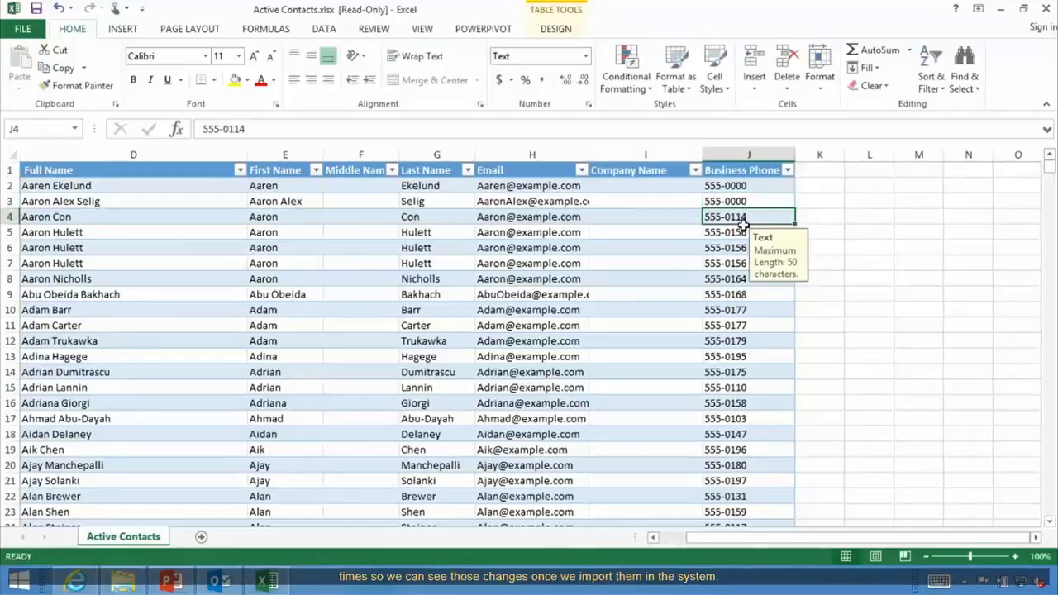
pyautogui.write('555-0000')
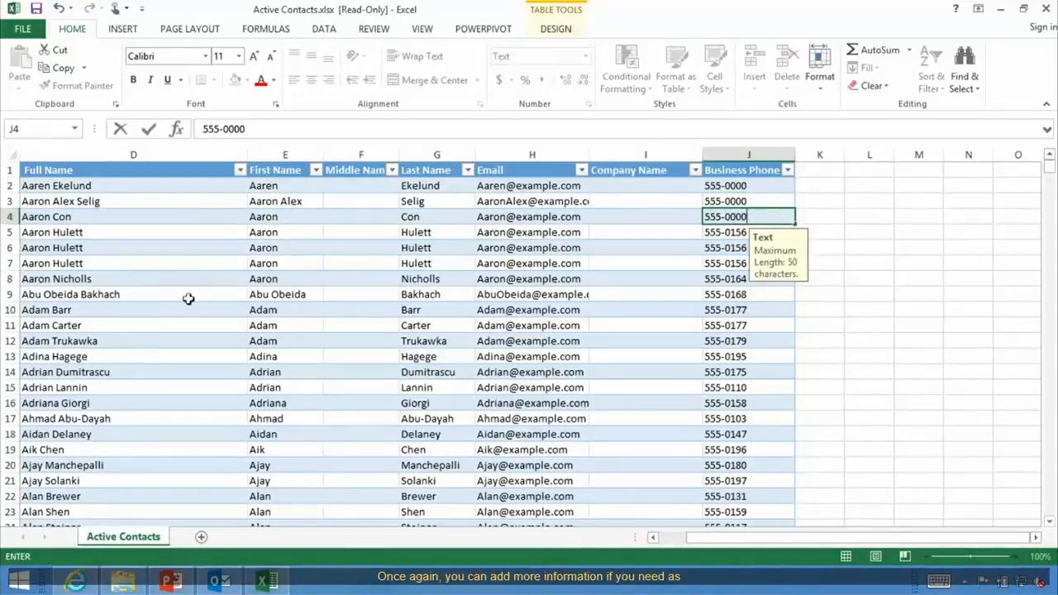
pyautogui.click(455, 279)
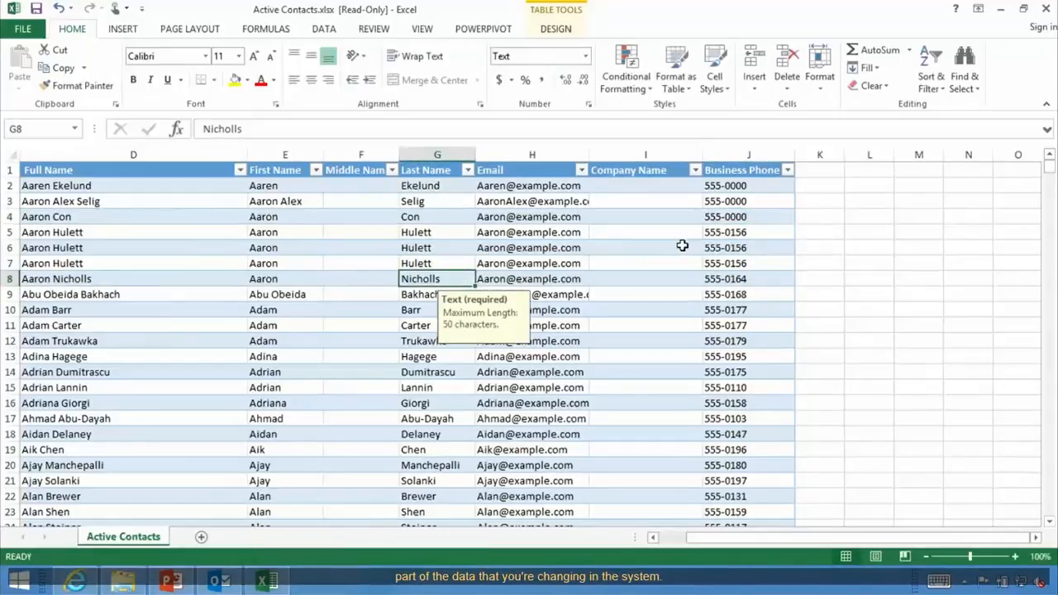
pyautogui.click(671, 191)
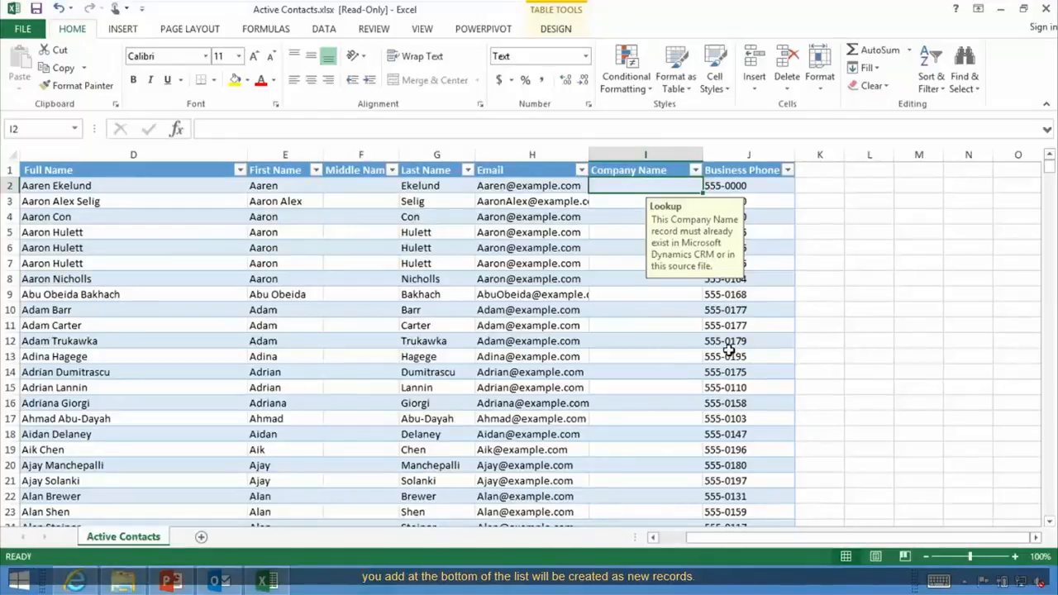
pyautogui.moveTo(1051, 171); pyautogui.dragTo(1047, 501)
# Start a new contact in row 1412, entering the first name in the First Name column.
pyautogui.scroll(-1, 378, 349)
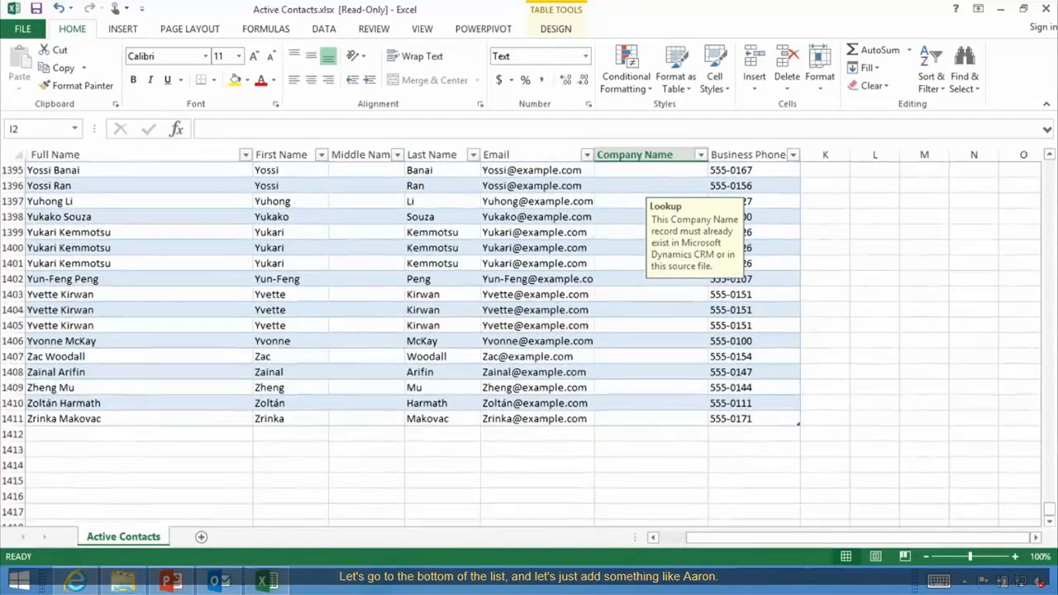
pyautogui.click(38, 436)
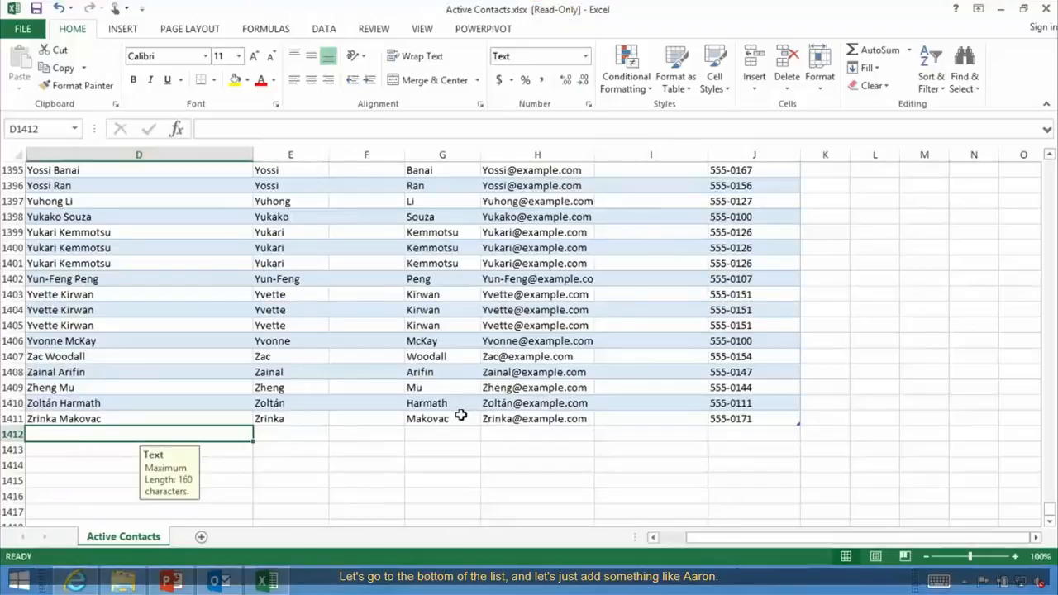
pyautogui.write('Aar')
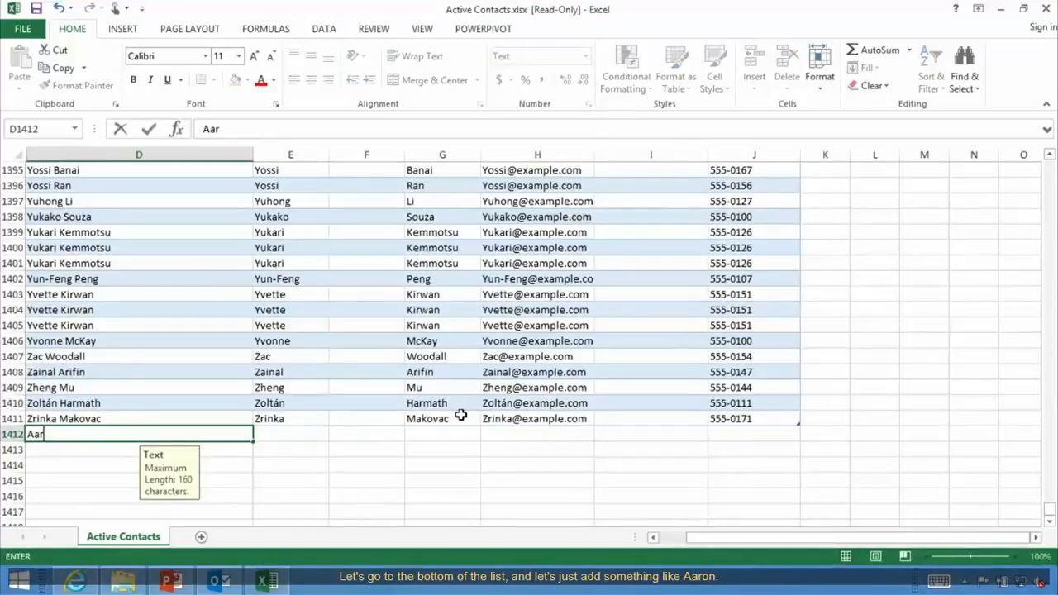
pyautogui.write('on')
pyautogui.press('BackSpace')
pyautogui.press('BackSpace')
pyautogui.press('BackSpace')
pyautogui.press('BackSpace')
pyautogui.press('BackSpace')
pyautogui.press('BackSpace')
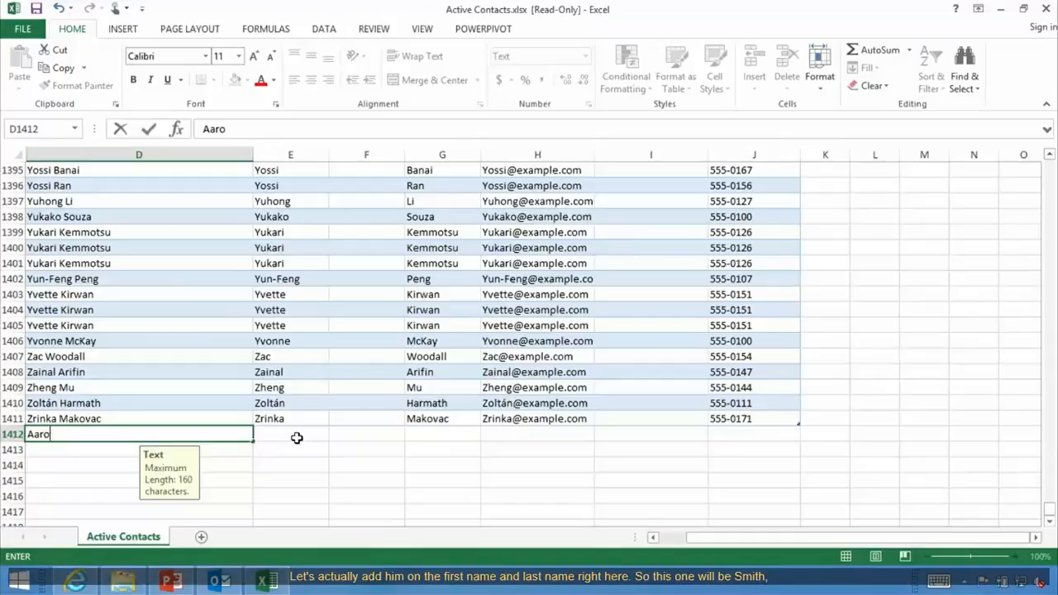
pyautogui.click(287, 432)
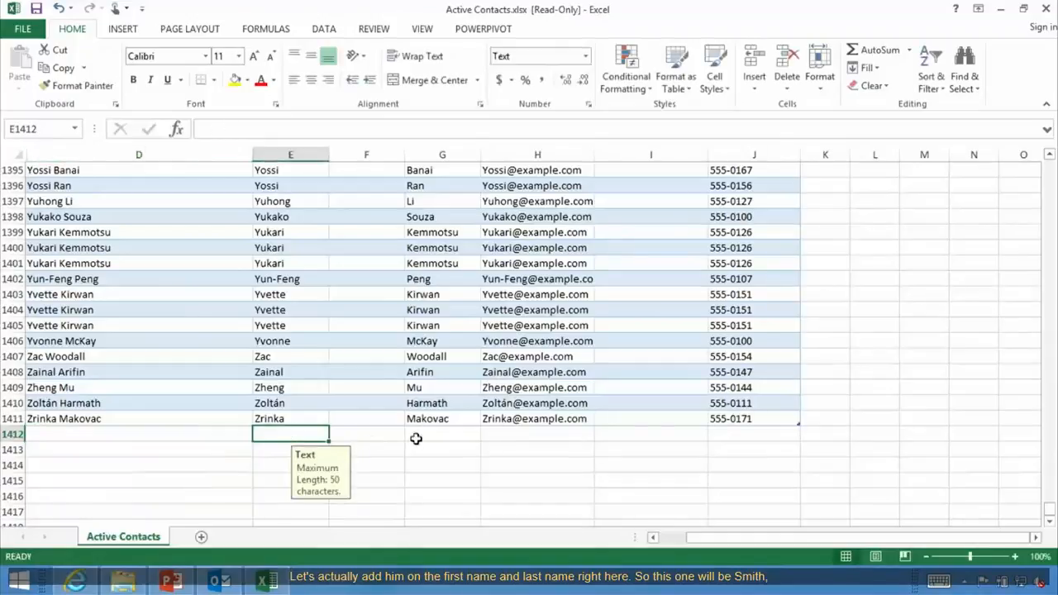
pyautogui.scroll(1, 416, 439)
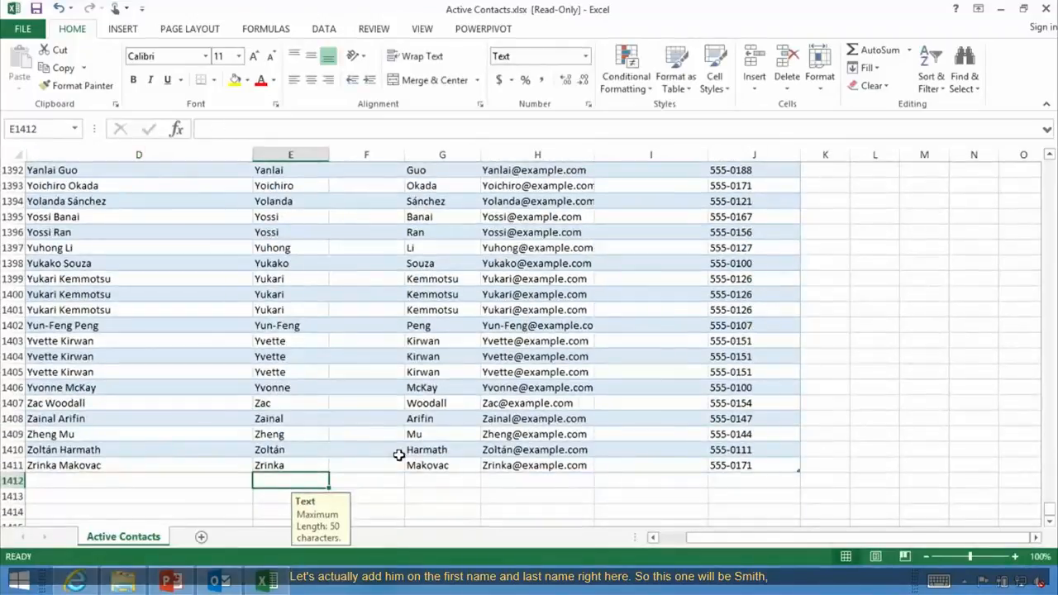
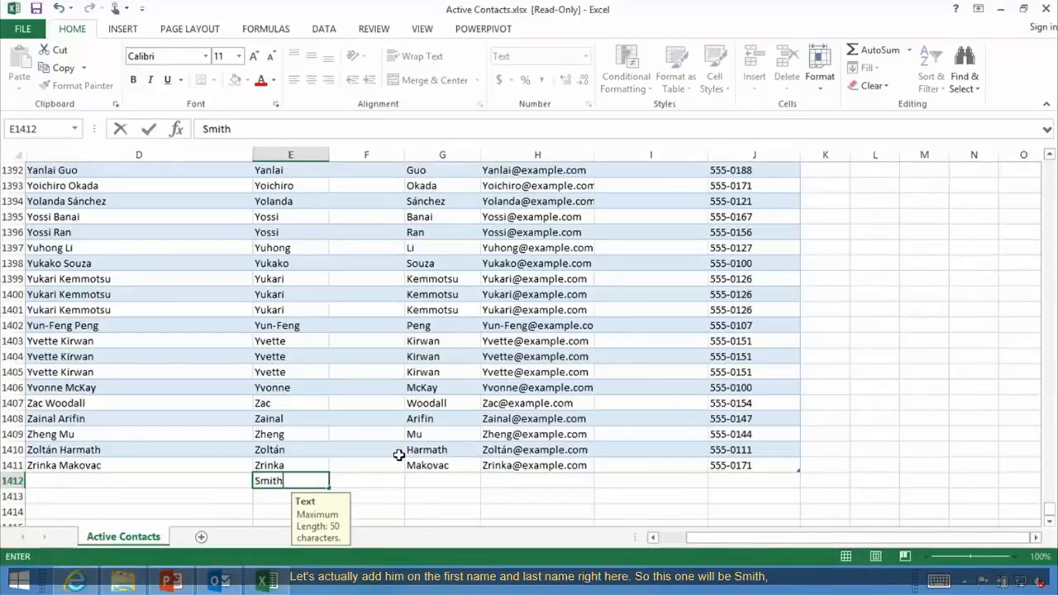
pyautogui.click(438, 481)
# Fill in the new contact's last name, e-mail address and business phone 555-0000.
pyautogui.write('Aar')
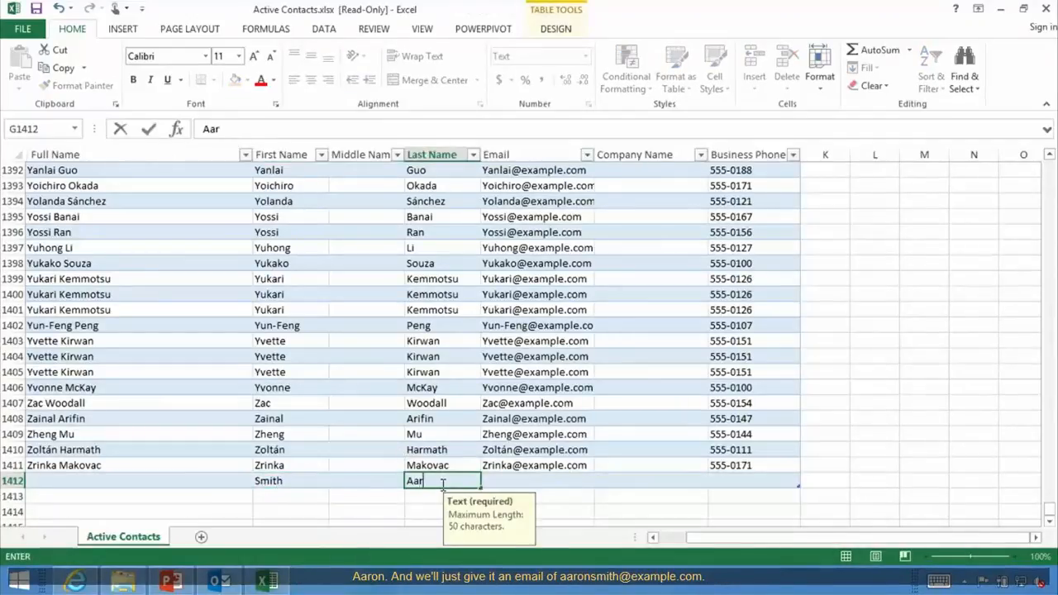
pyautogui.write('on')
pyautogui.click(553, 476)
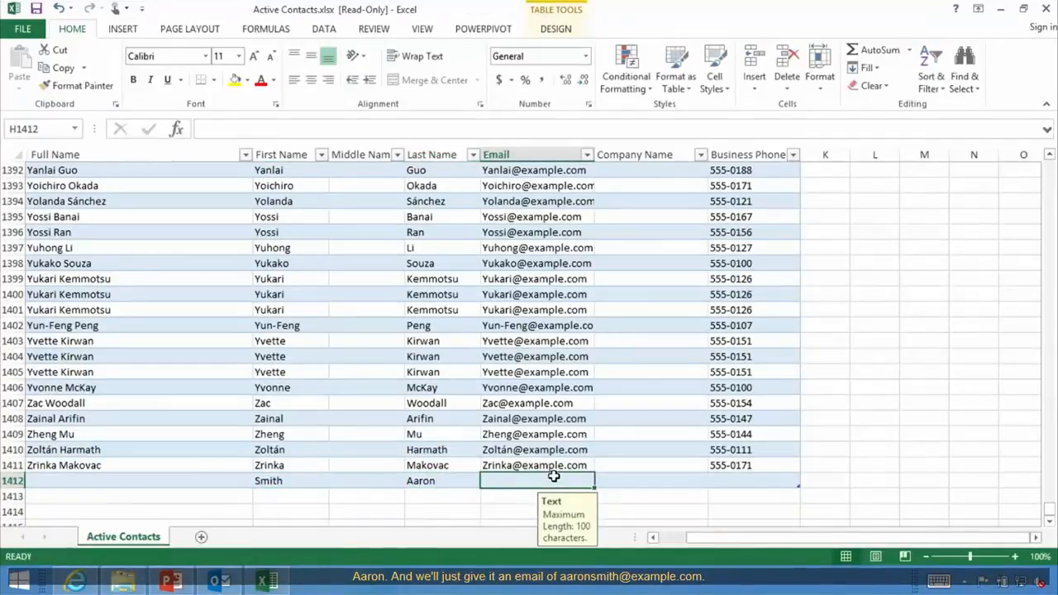
pyautogui.write('aaro')
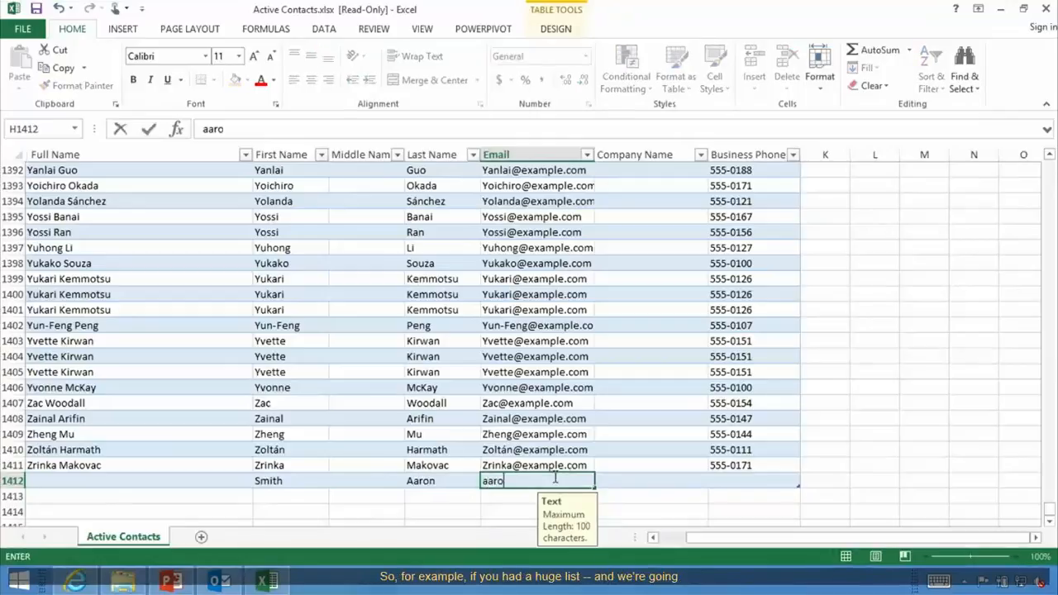
pyautogui.write('nsmith@')
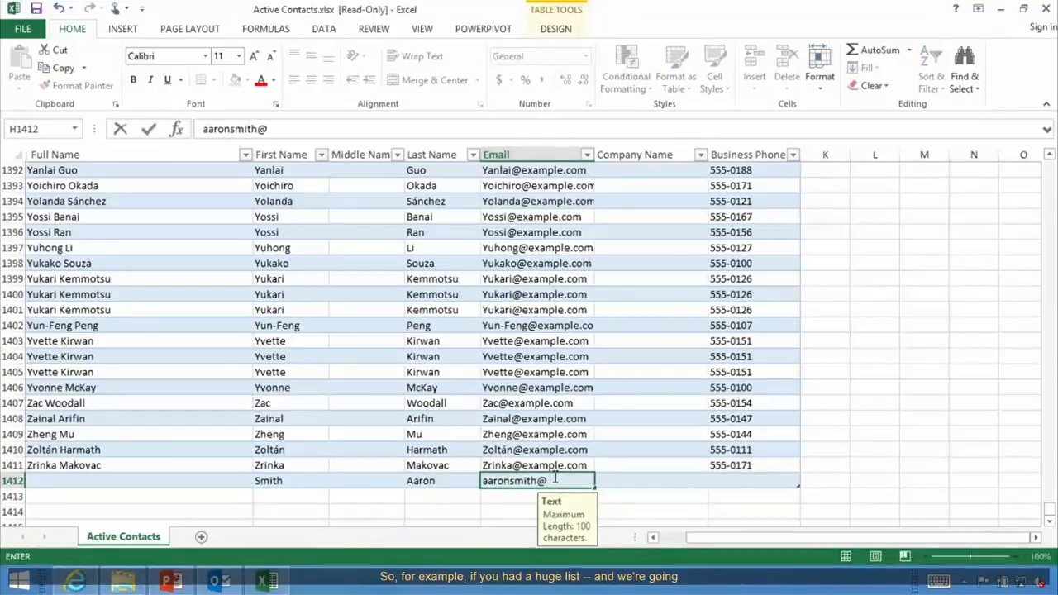
pyautogui.write('example.com')
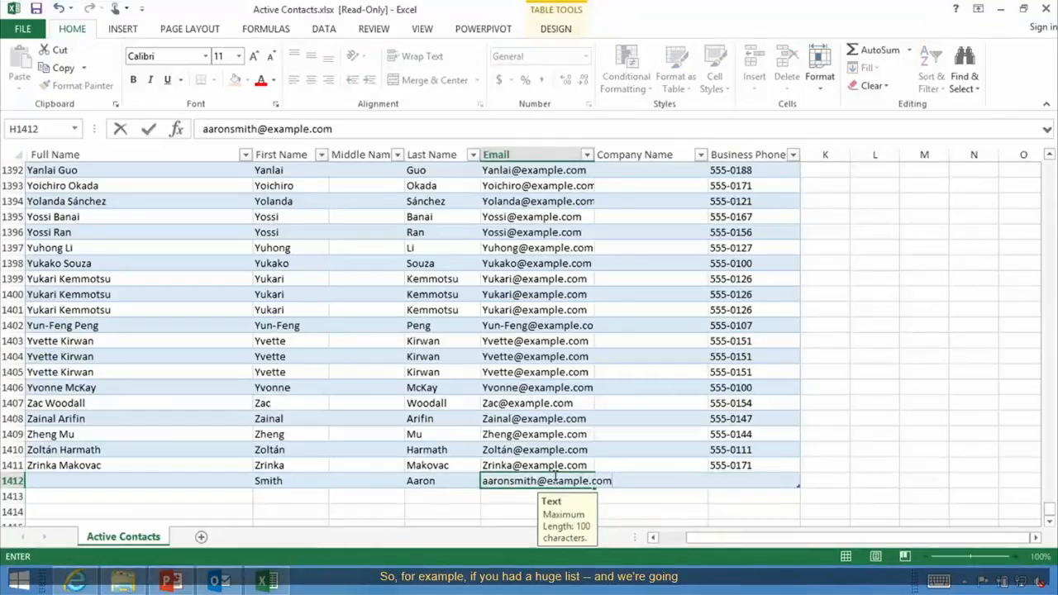
pyautogui.click(728, 487)
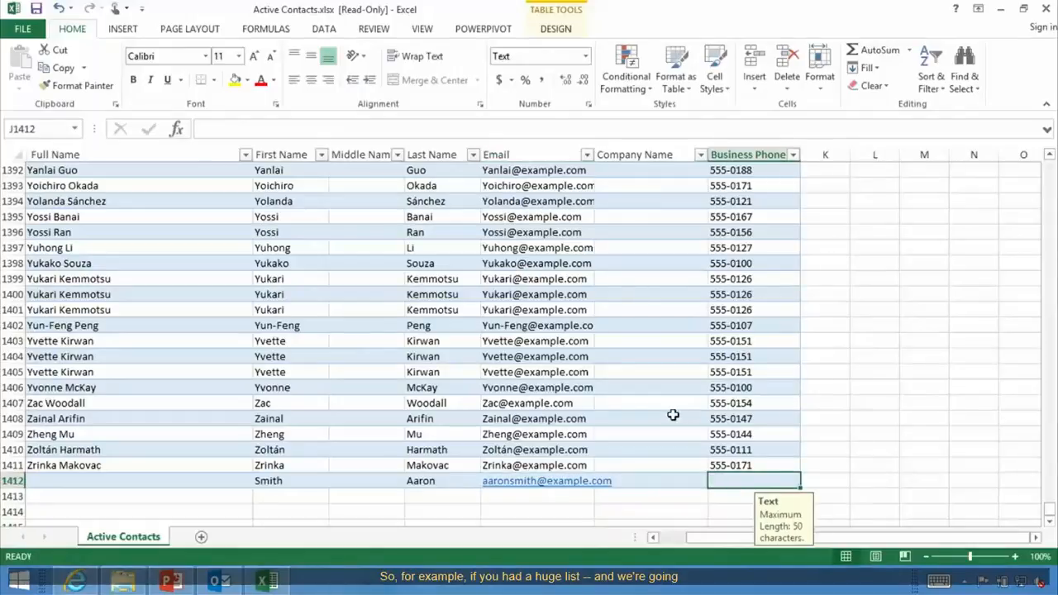
pyautogui.write('555-0000')
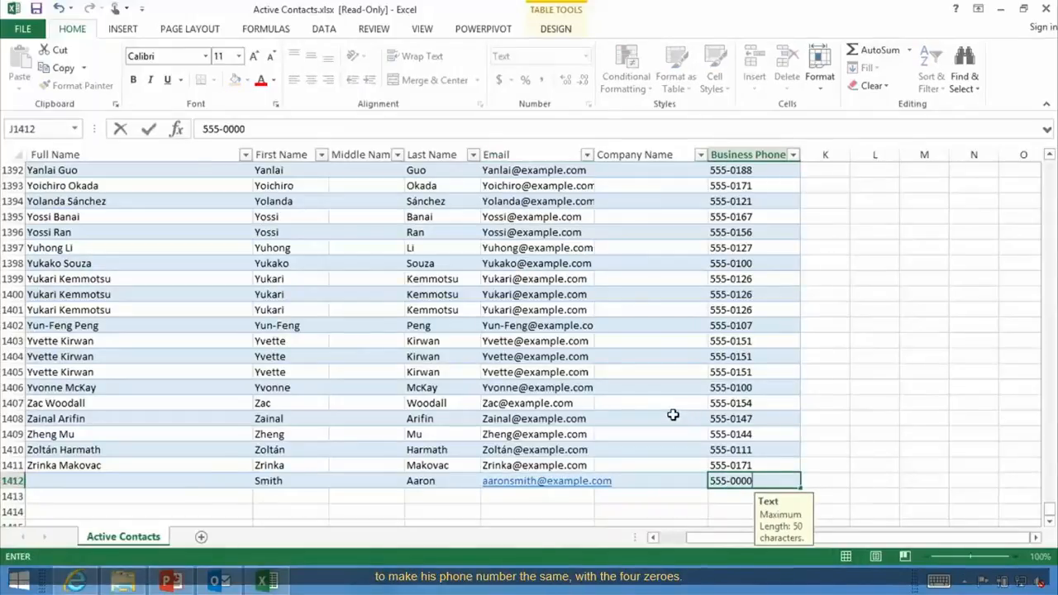
pyautogui.click(840, 483)
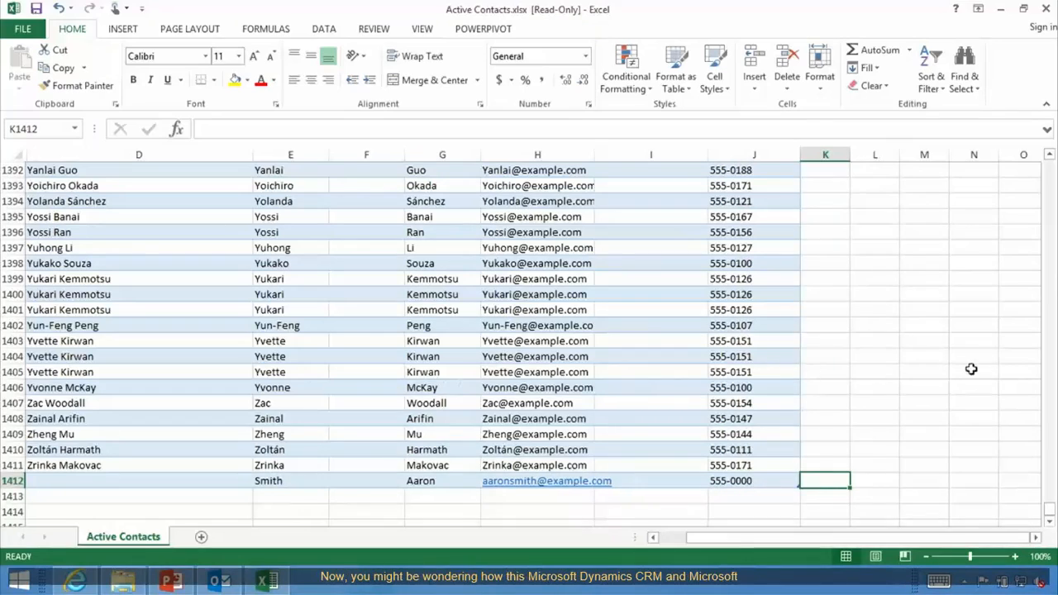
# Scroll back to row 1 to review the first three contacts showing 555-0000.
pyautogui.moveTo(1050, 509); pyautogui.dragTo(1028, 182)
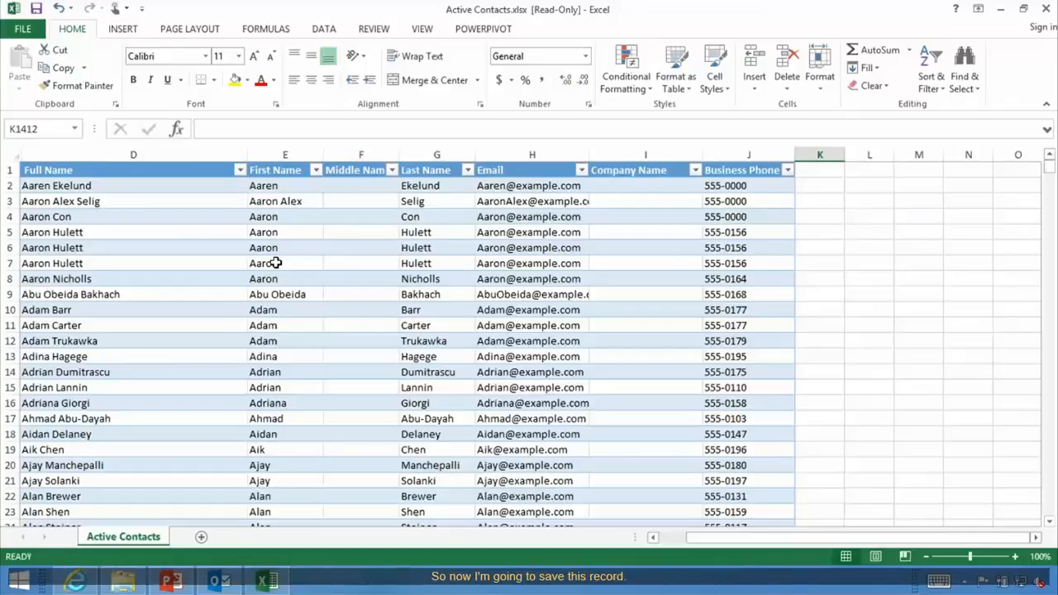
# Save as Copy of Active Contacts.xlsx in Documents > BPM and Data Management > Data Management L200 > Data Collection.
pyautogui.click(36, 9)
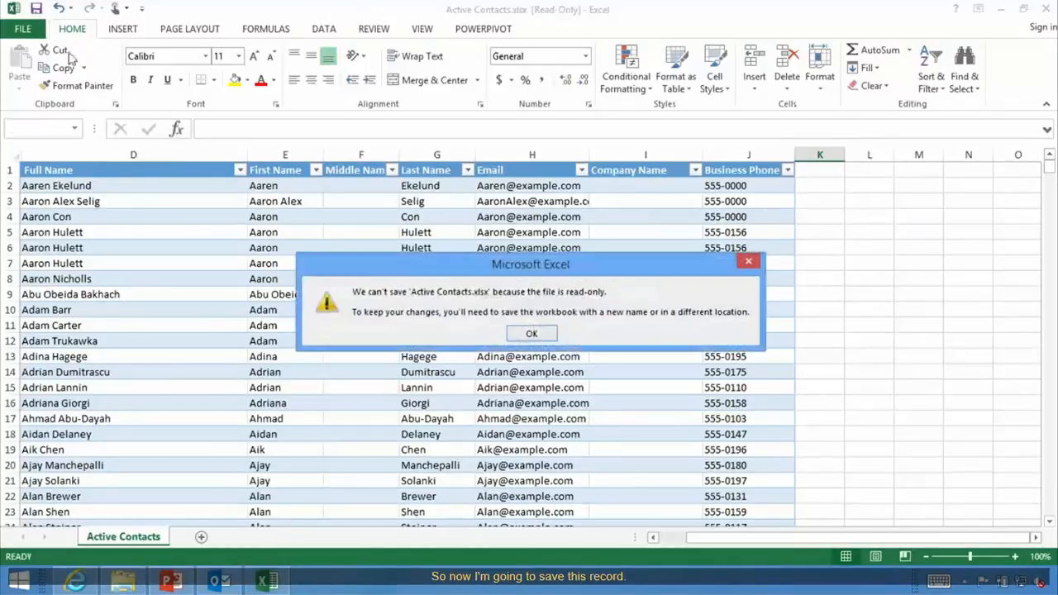
pyautogui.click(531, 333)
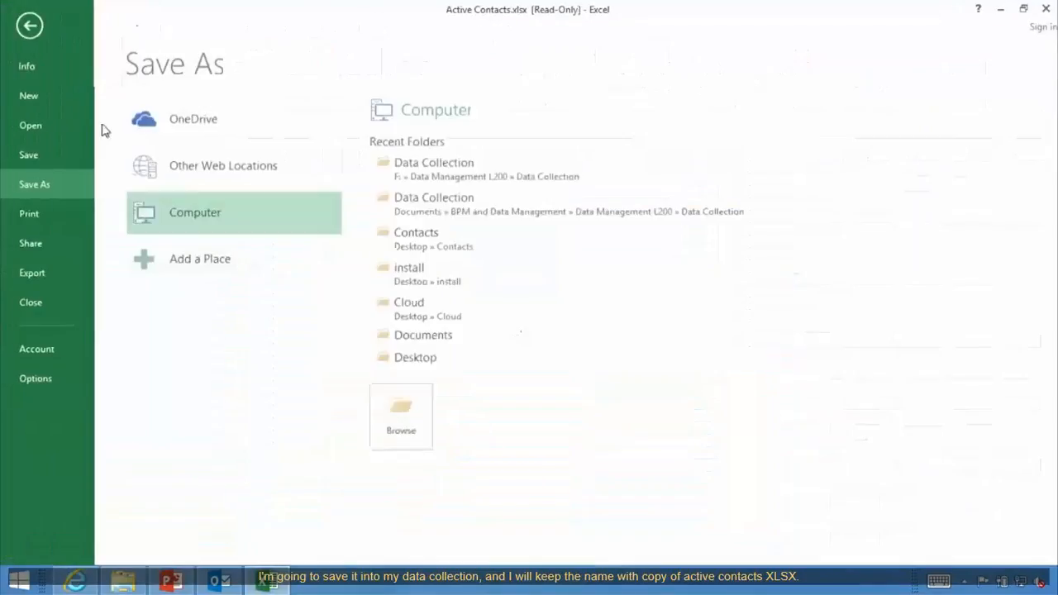
pyautogui.click(436, 172)
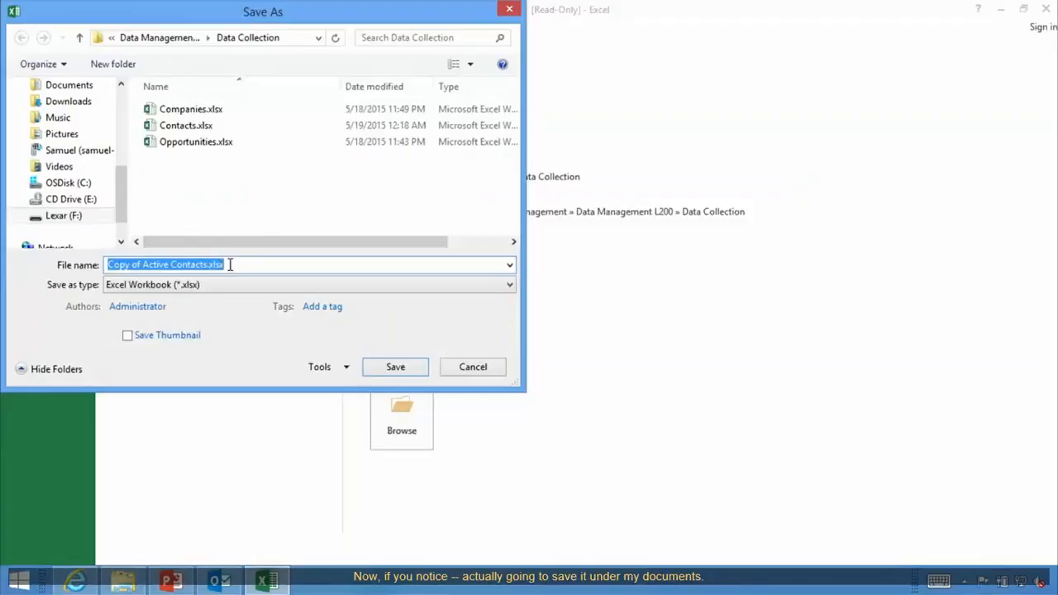
pyautogui.click(86, 90)
pyautogui.doubleClick(217, 175)
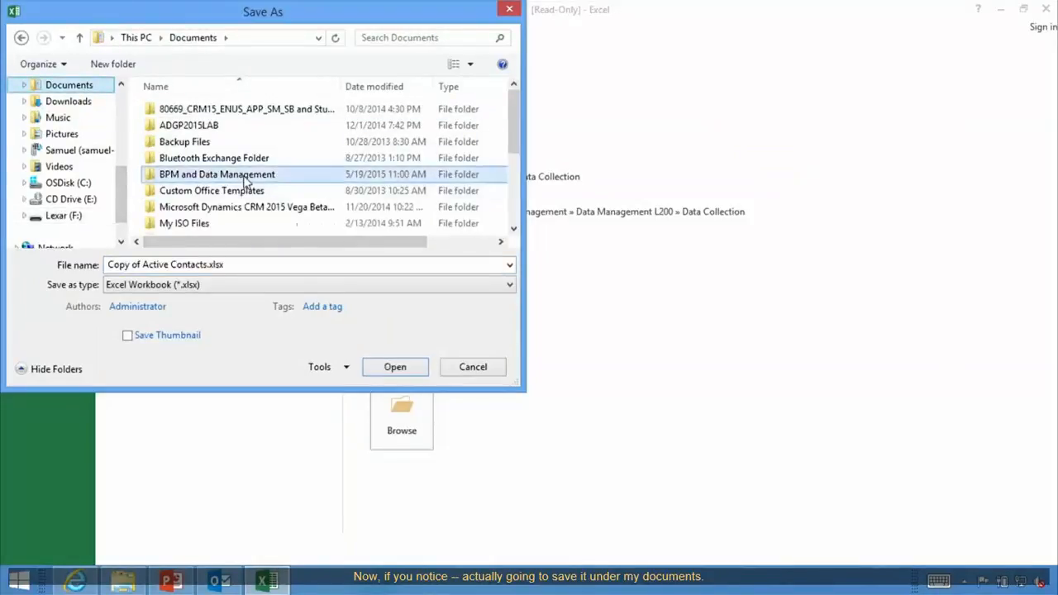
pyautogui.doubleClick(213, 115)
pyautogui.doubleClick(207, 111)
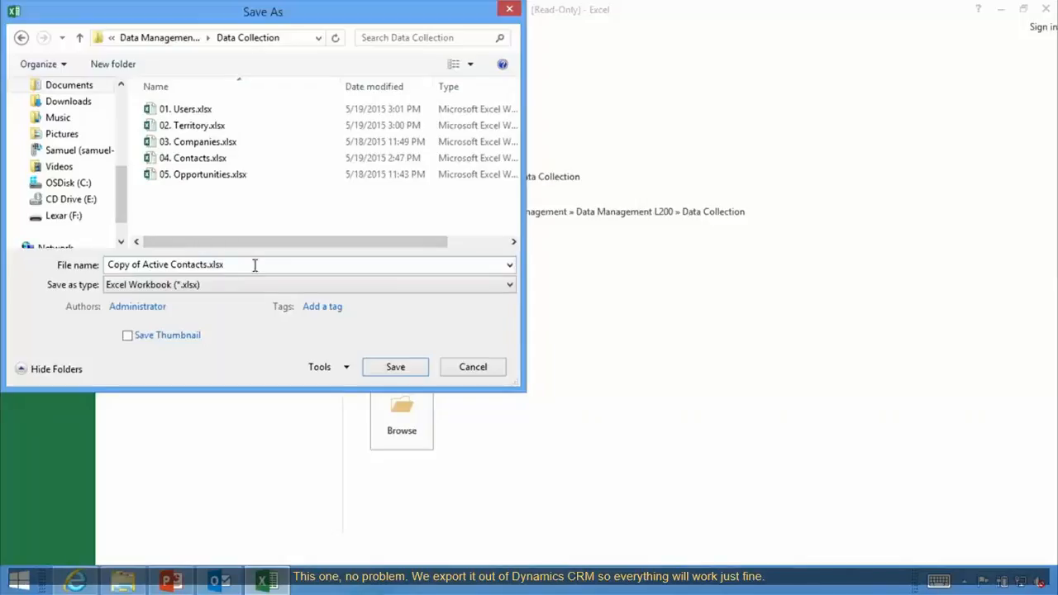
pyautogui.click(396, 368)
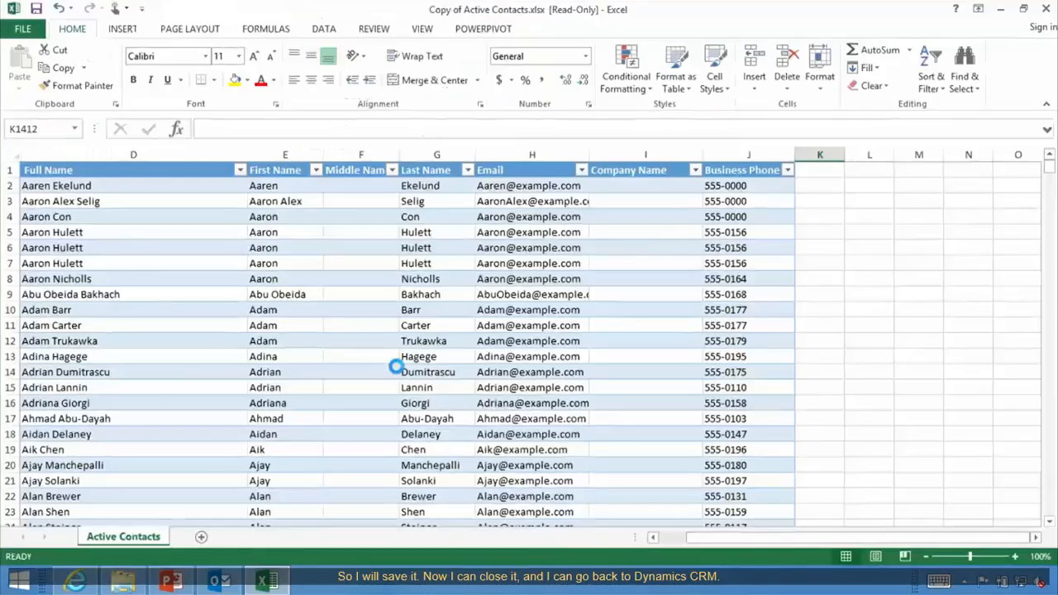
# Close Excel and start Import Data in CRM, browsing for a data file.
pyautogui.click(1046, 9)
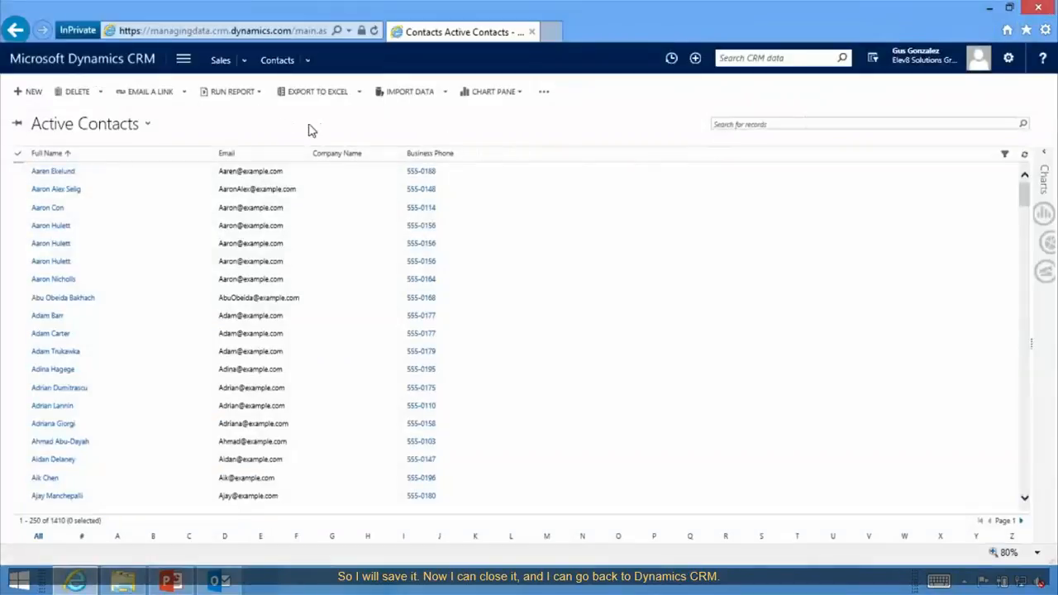
pyautogui.click(410, 93)
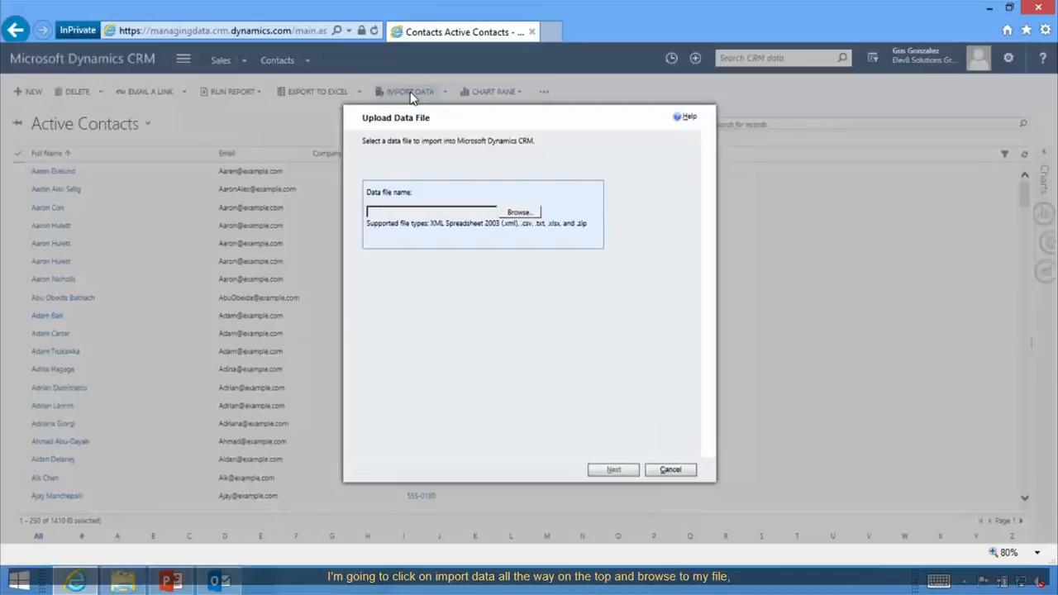
pyautogui.click(519, 212)
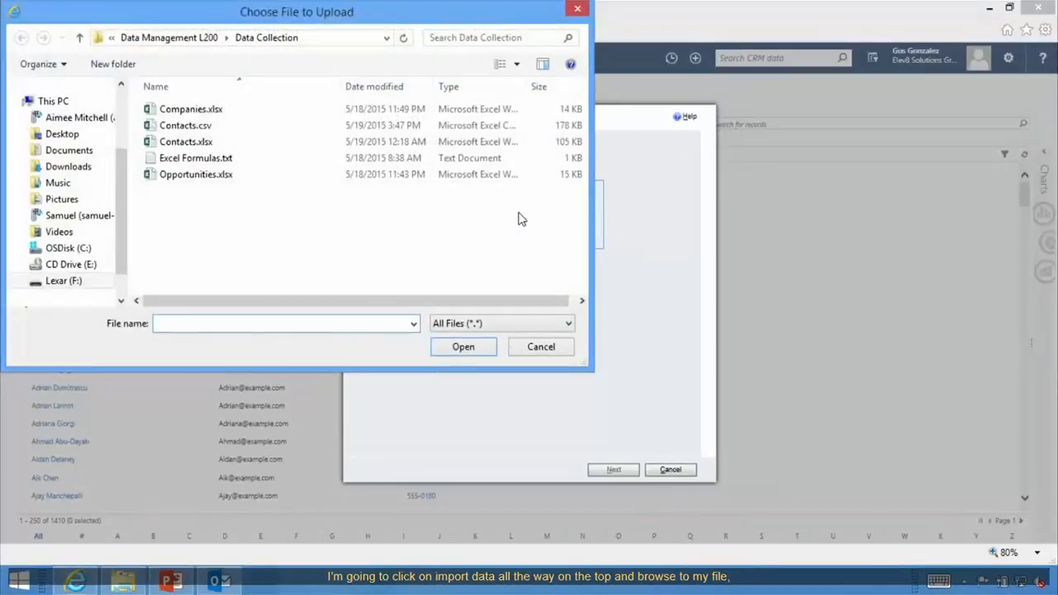
# Select Copy of Active Contacts.xlsx from the Data Collection folder as the upload file.
pyautogui.click(82, 152)
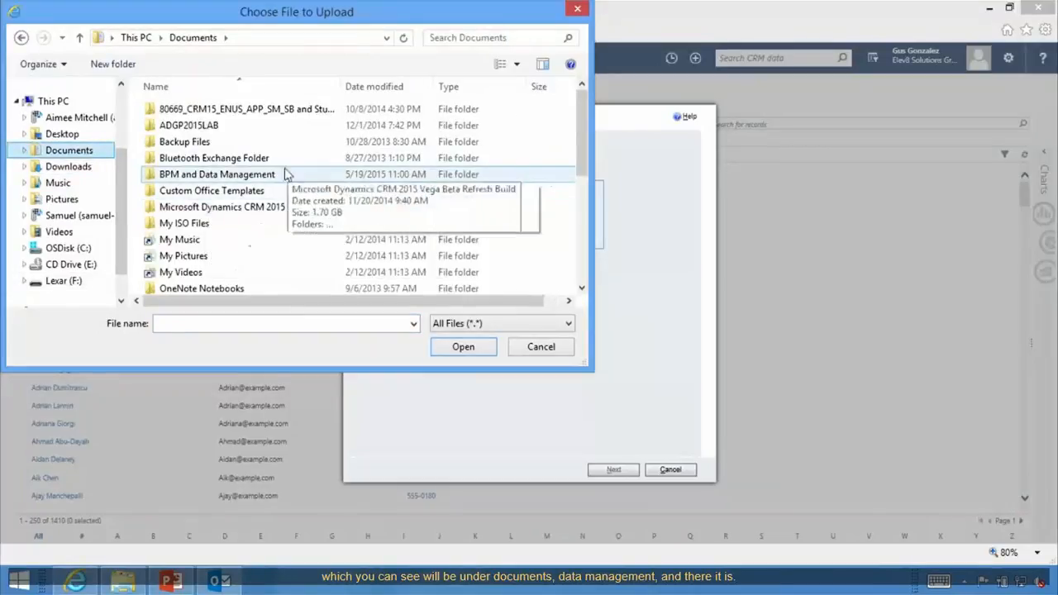
pyautogui.click(225, 177)
pyautogui.doubleClick(225, 177)
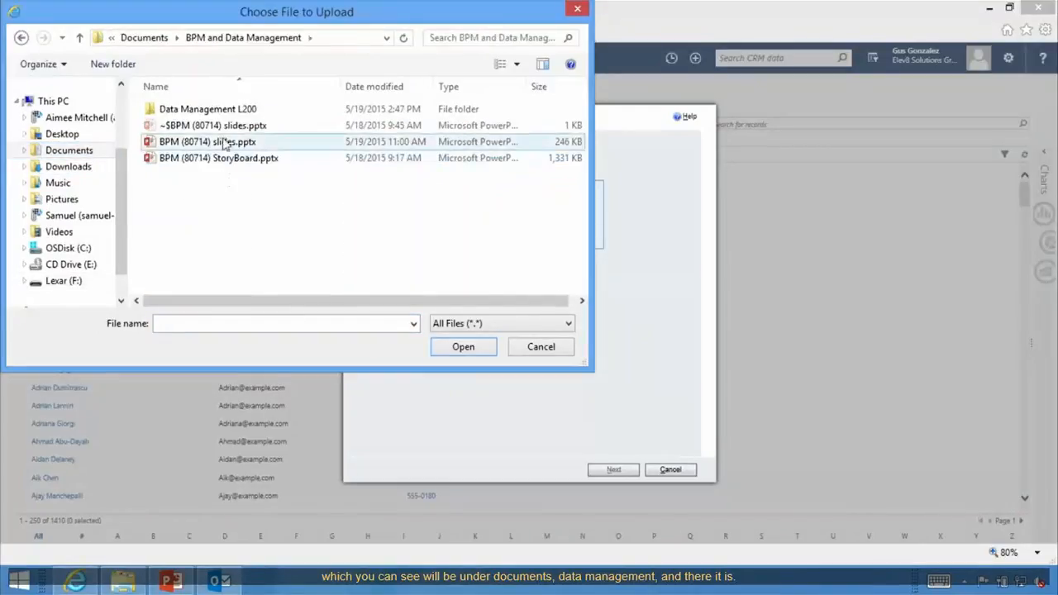
pyautogui.doubleClick(223, 109)
pyautogui.doubleClick(222, 110)
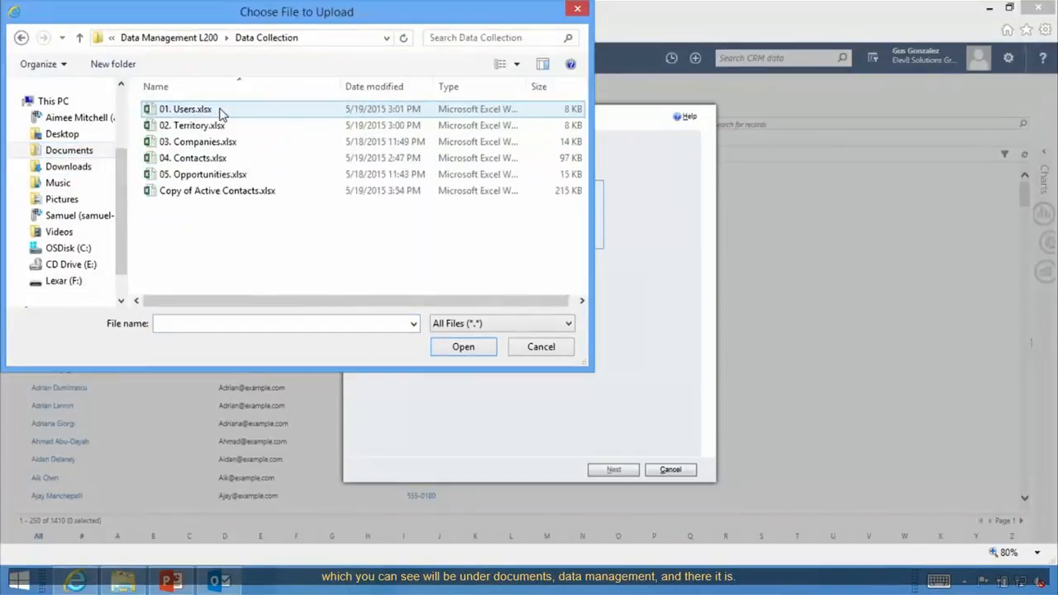
pyautogui.click(219, 195)
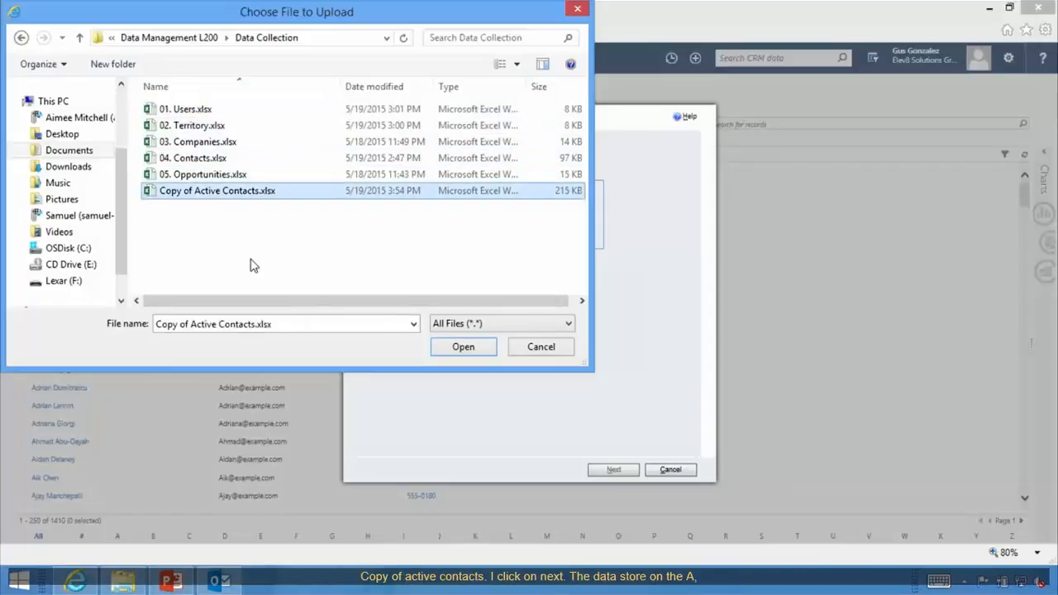
pyautogui.click(453, 354)
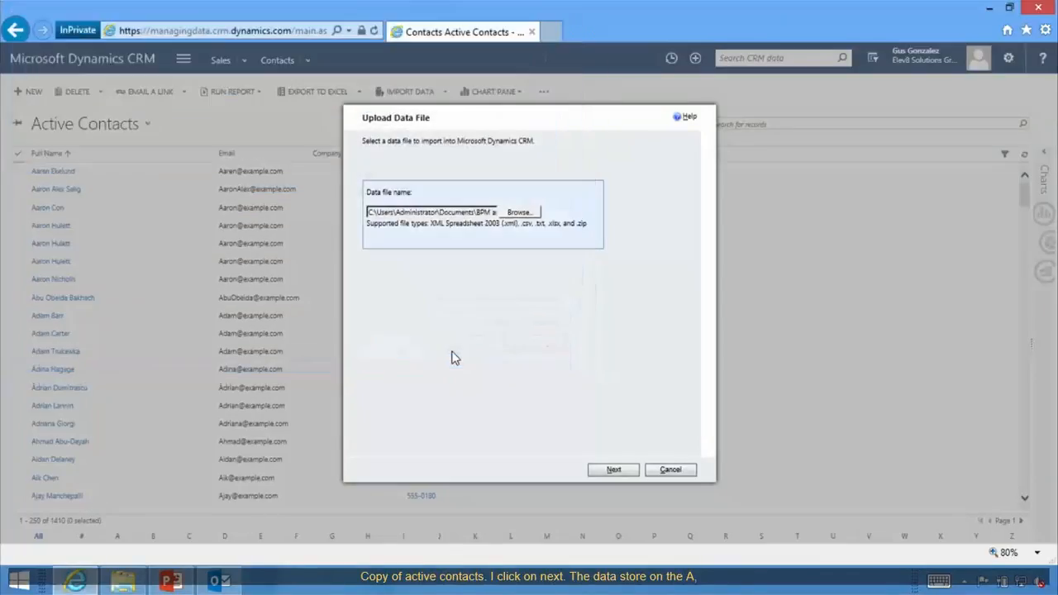
# Upload the file and submit the import with Allow Duplicates set to No and the default owner.
pyautogui.click(613, 469)
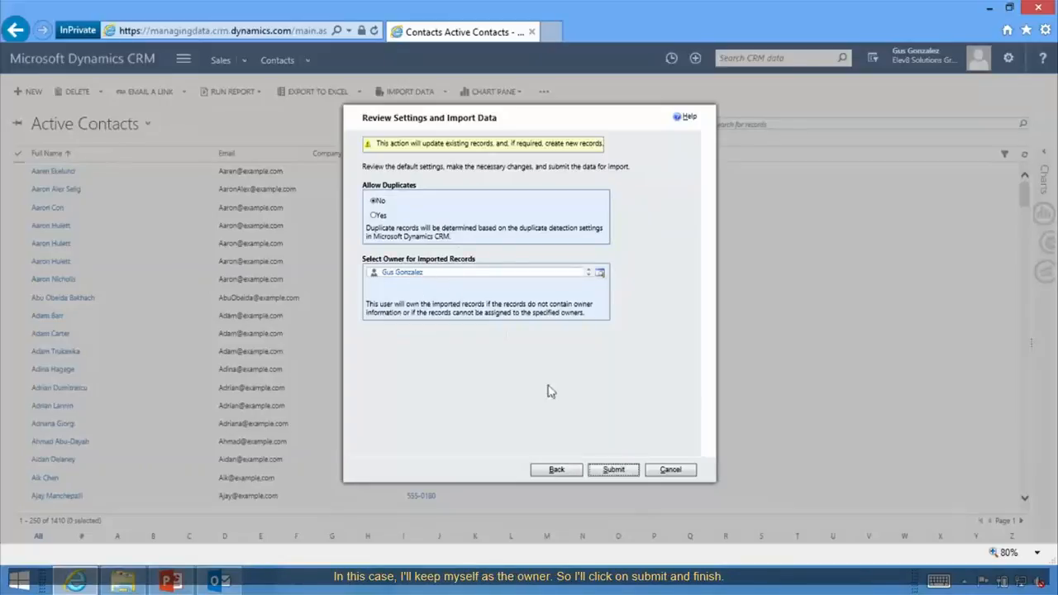
pyautogui.click(620, 473)
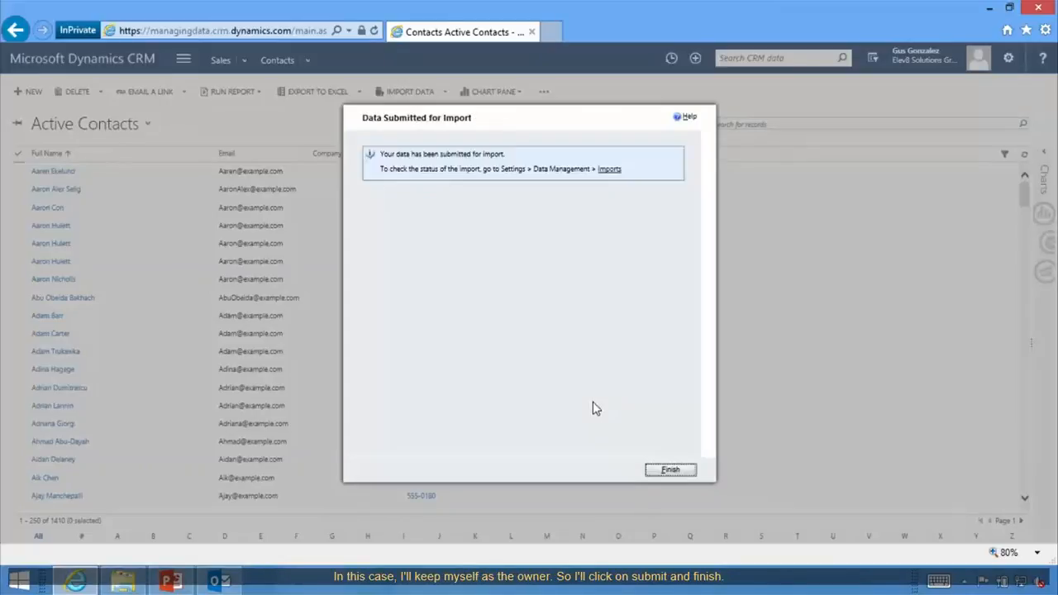
# Close the Data Submitted dialog and refresh Active Contacts to show 1,411 records.
pyautogui.click(668, 473)
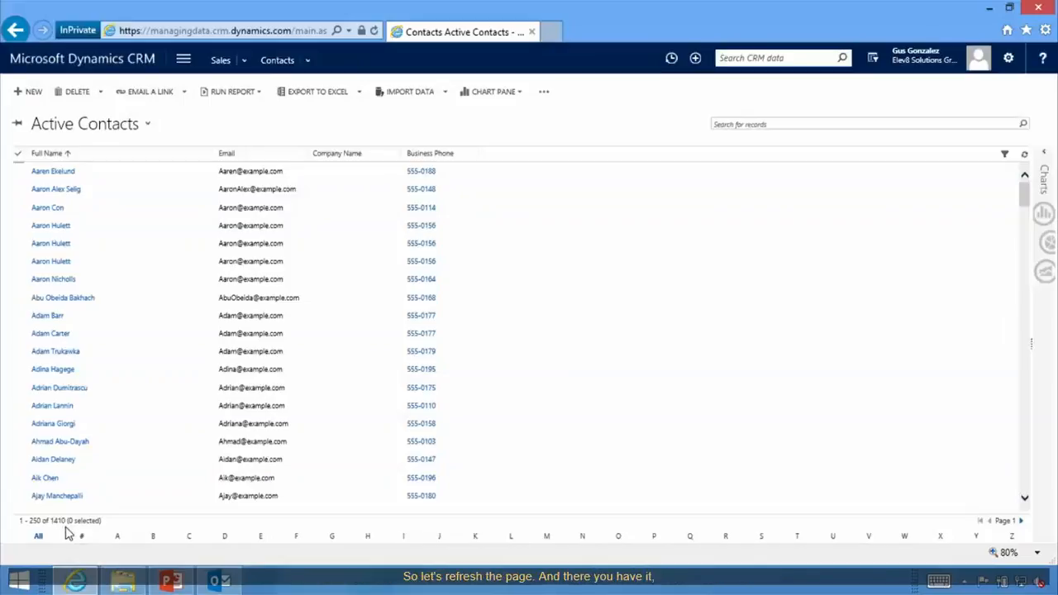
pyautogui.click(1025, 157)
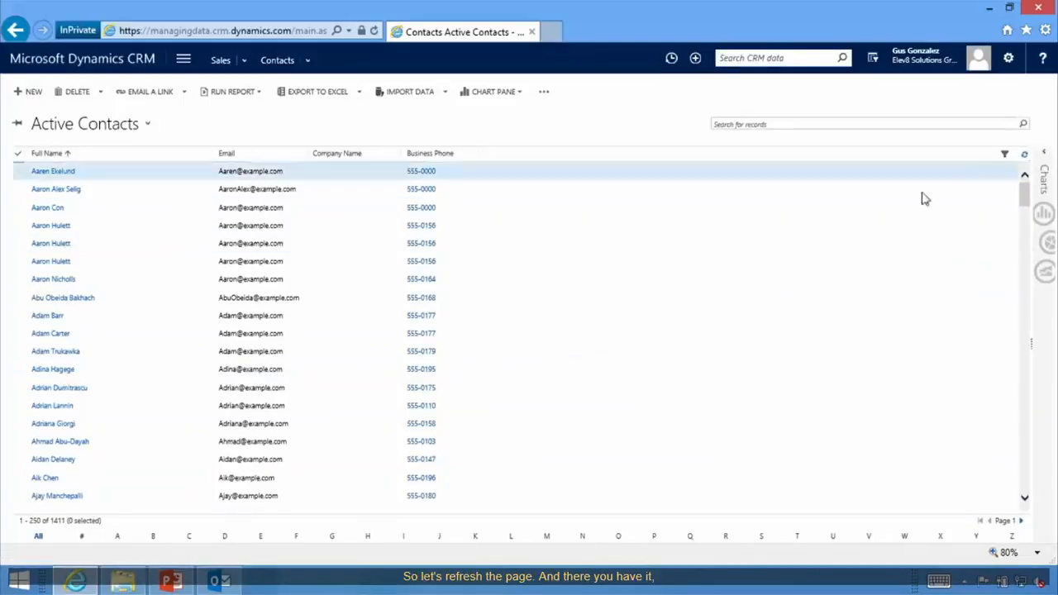